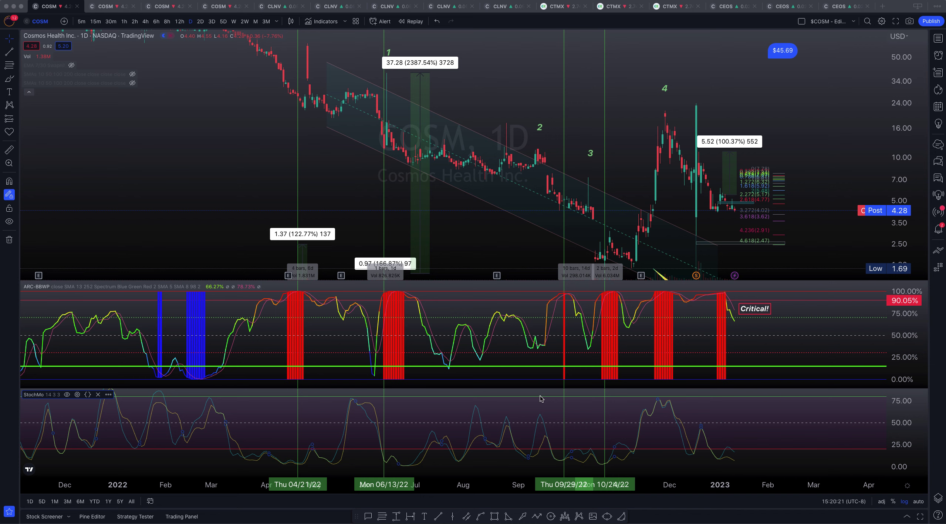
Pan and zoom the COSM daily chart to show the latest candles and 100.378% mean-thrust notes
click(531, 108)
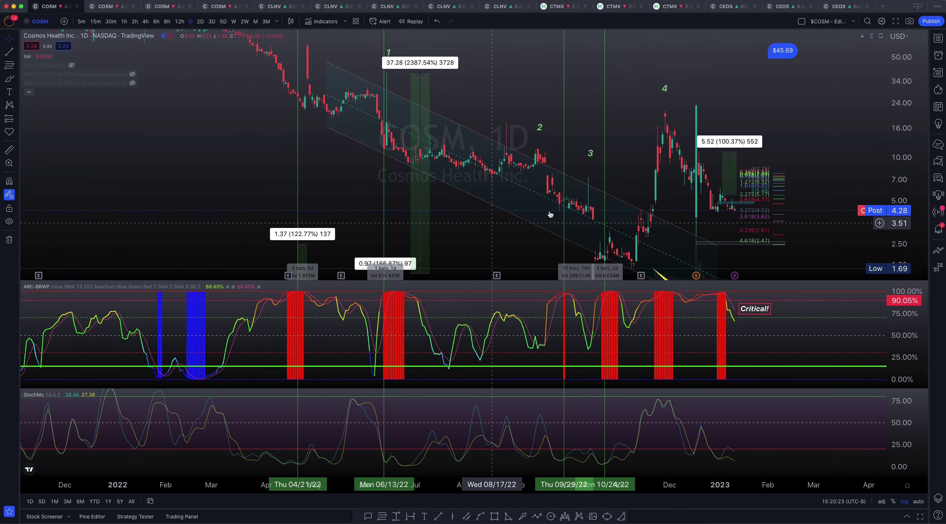
drag(482, 93, 308, 100)
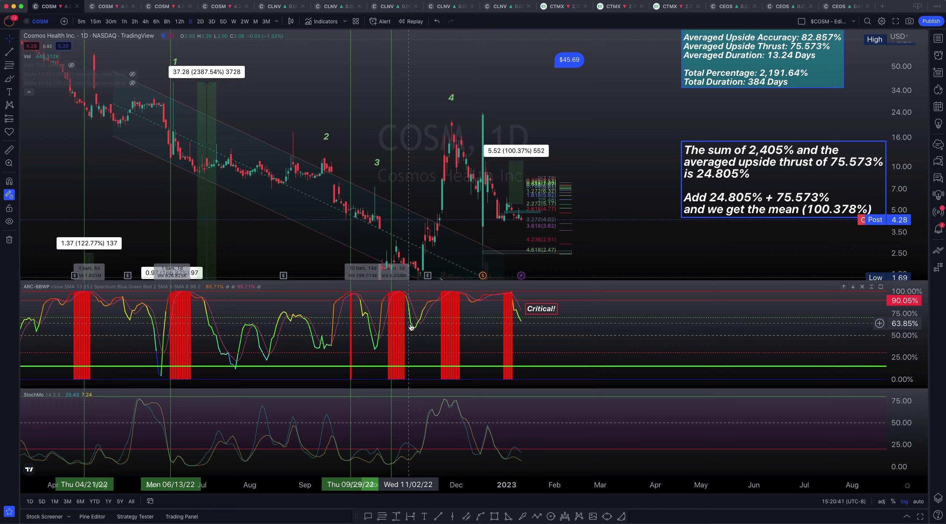
scroll(451, 353, up, 3)
scroll(451, 353, up, 5)
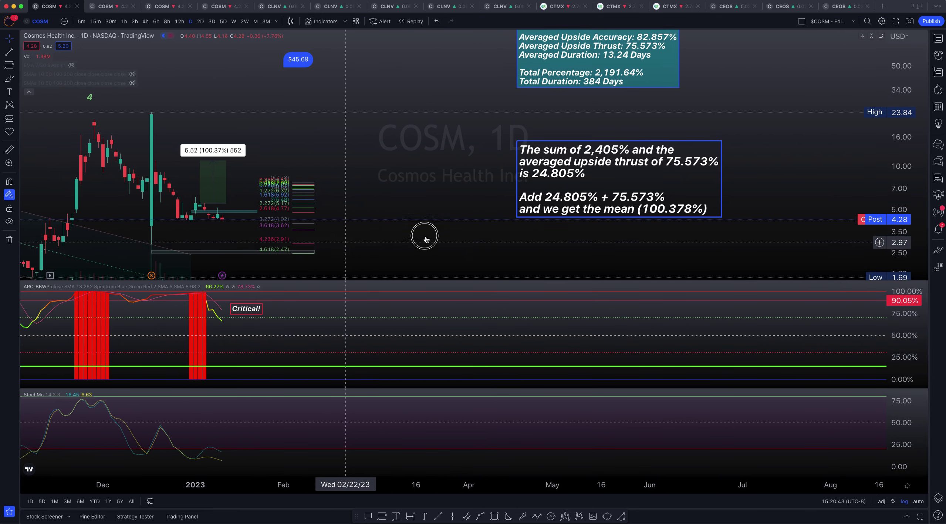
drag(422, 237, 524, 226)
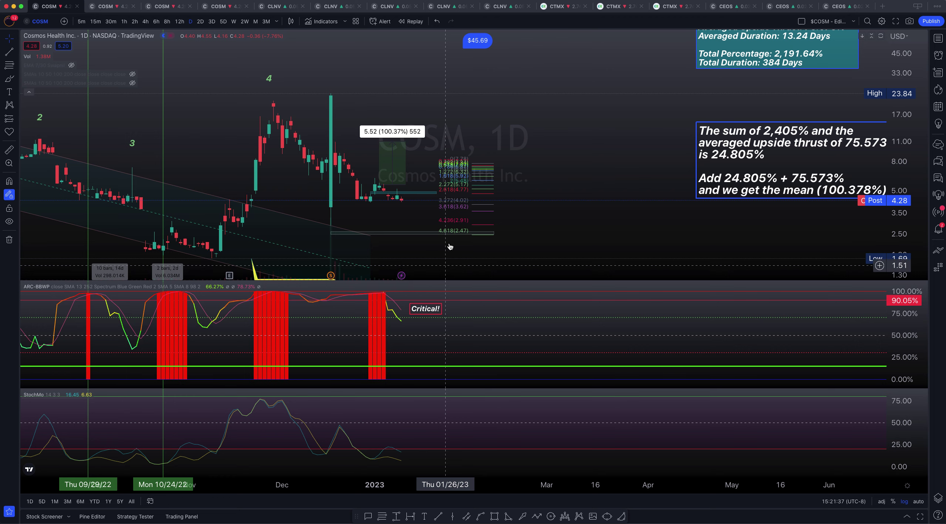
Switch to the second COSM chart, pan it and widen its visible price range
click(106, 6)
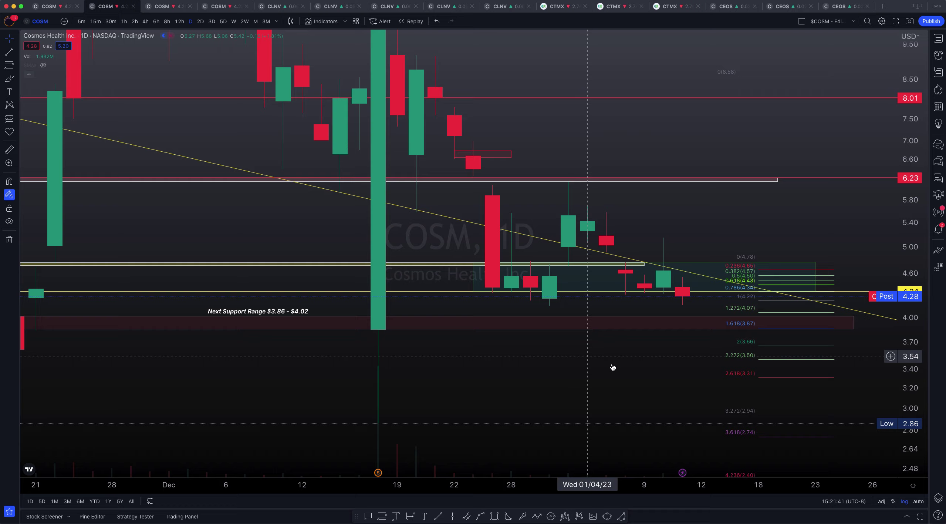
drag(612, 367, 487, 384)
scroll(612, 363, down, 5)
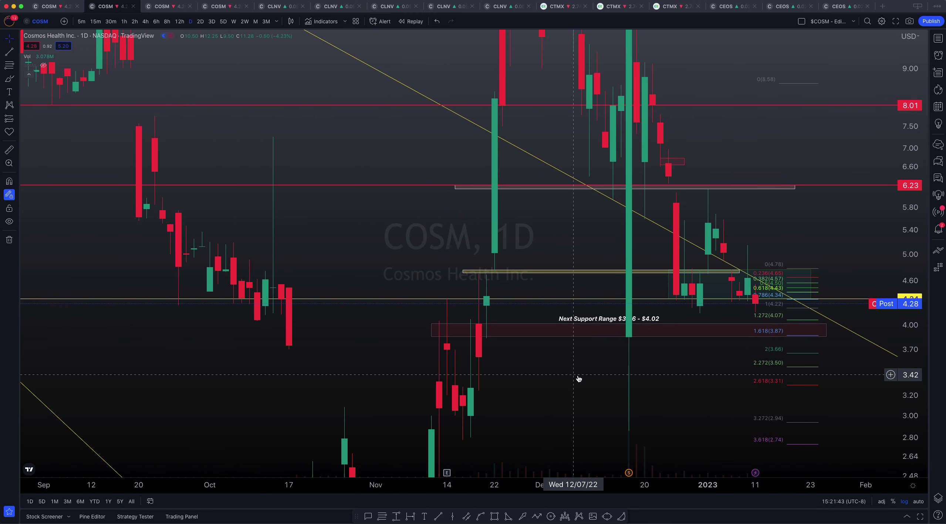
scroll(576, 380, down, 5)
drag(915, 199, 852, 285)
Stretch prices so the 8.01 line nears the top and start the view at Dec 19
scroll(638, 228, up, 10)
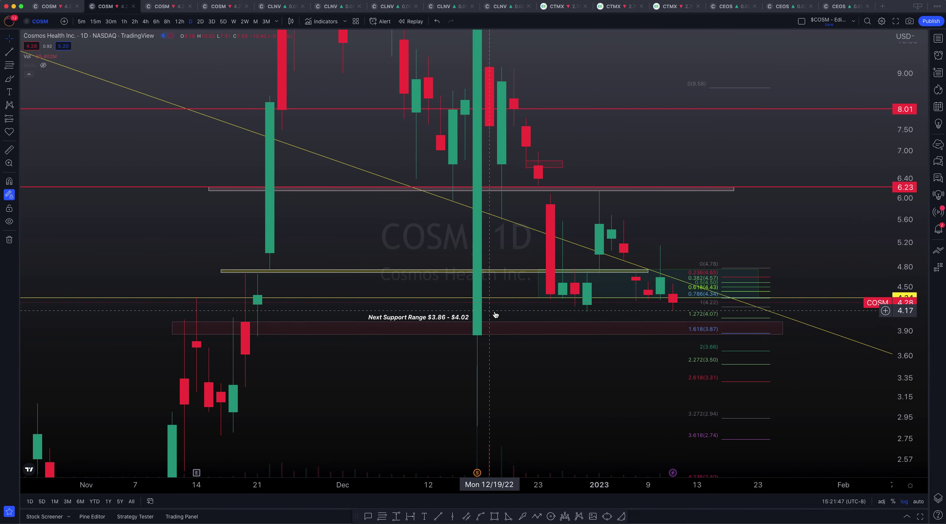
drag(907, 335, 902, 289)
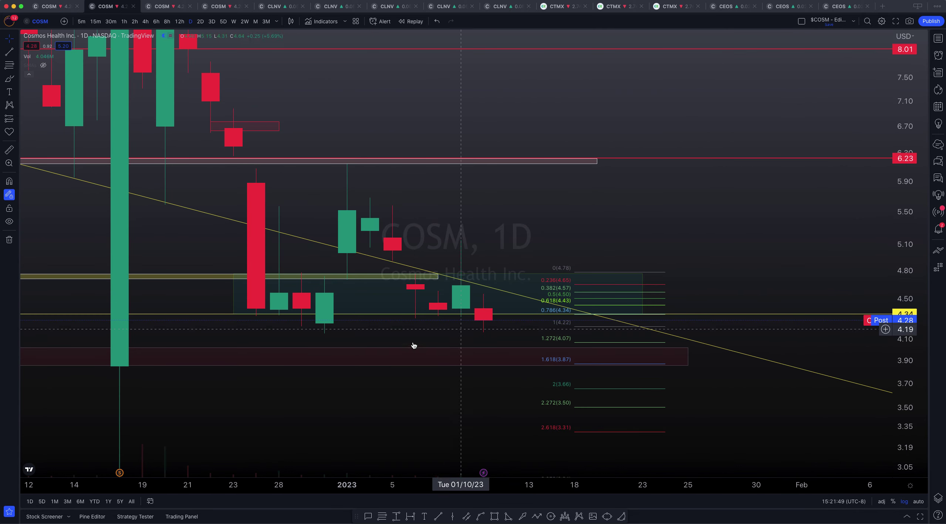
scroll(316, 349, up, 3)
drag(317, 349, 369, 348)
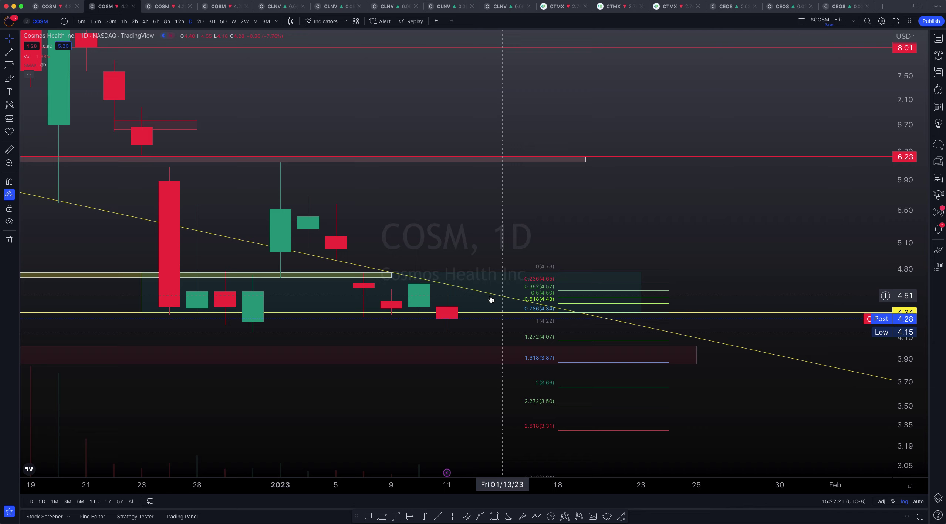
scroll(343, 363, down, 2)
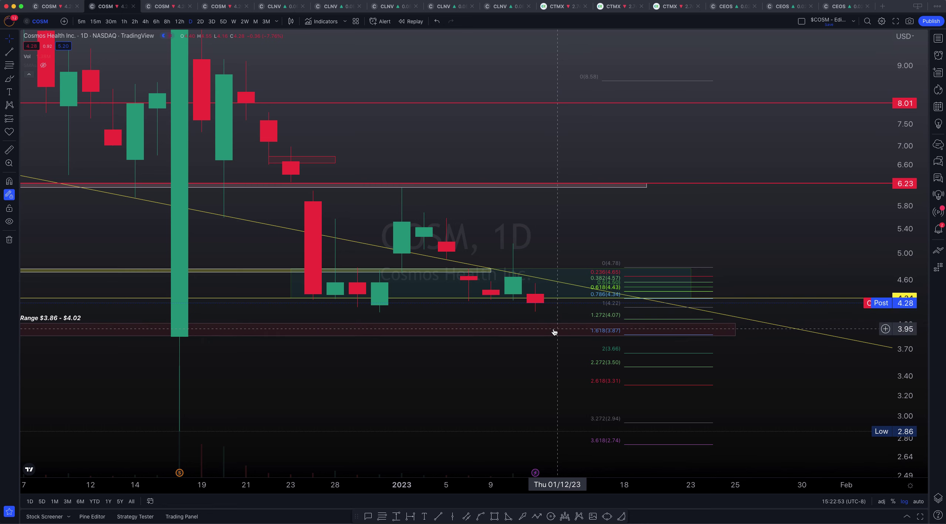
Inspect the $3.86–$4.02 support range box and the Fibonacci extension drawing by selecting them
click(550, 328)
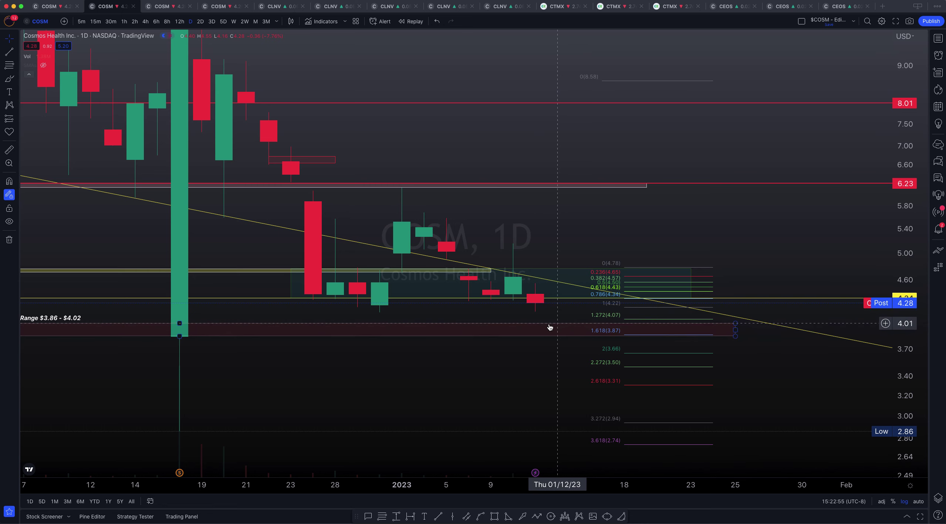
click(645, 341)
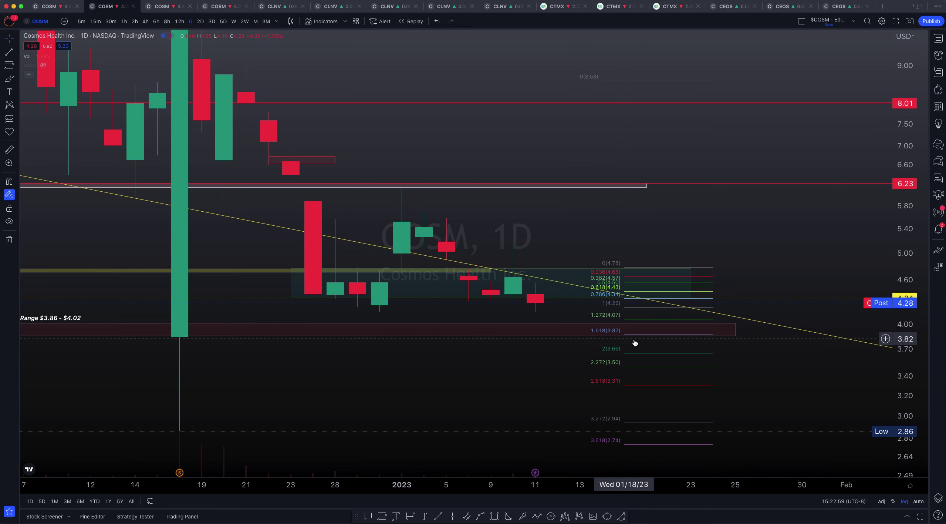
click(634, 335)
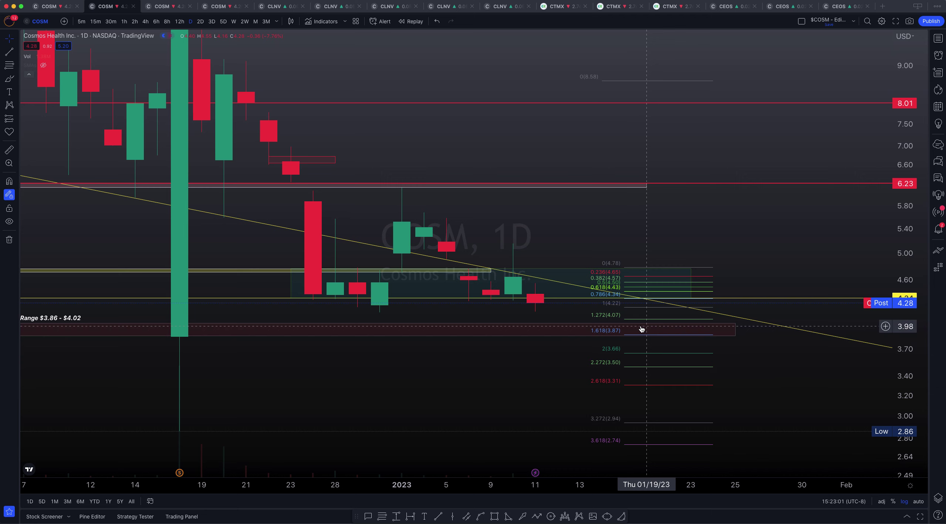
click(643, 327)
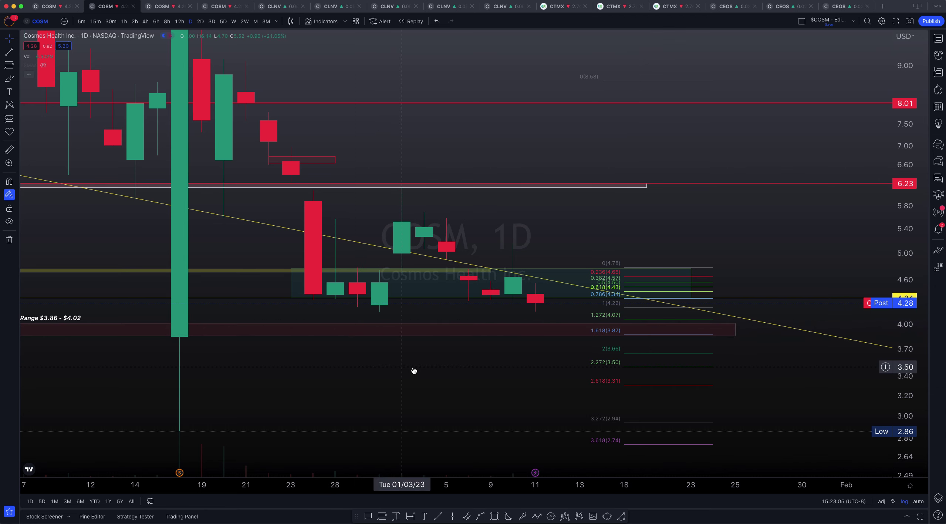
click(505, 372)
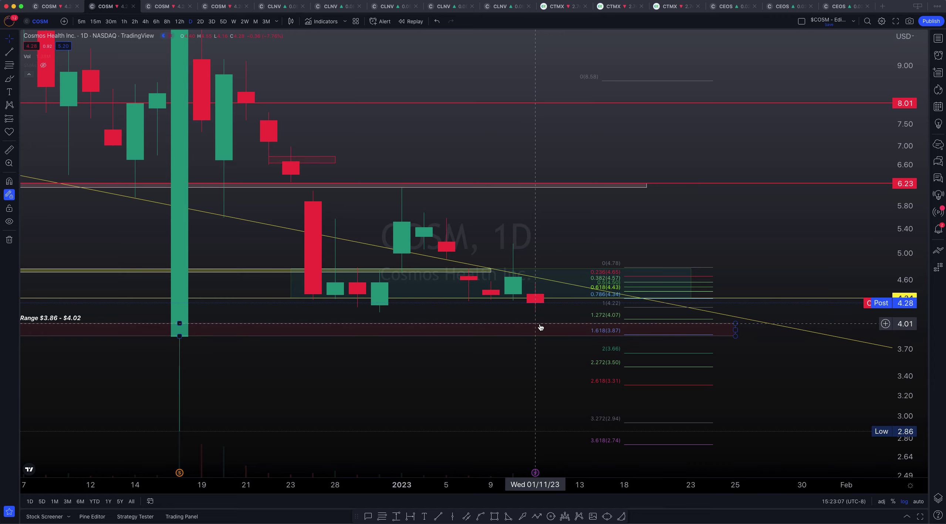
Check COSM on 12h, return to daily and stretch prices to about $3.73–$6.60
click(180, 21)
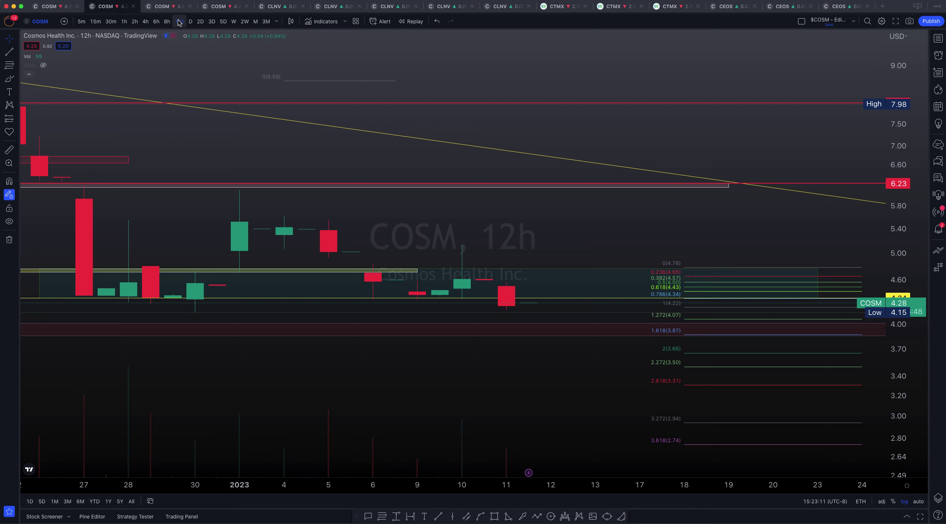
click(189, 22)
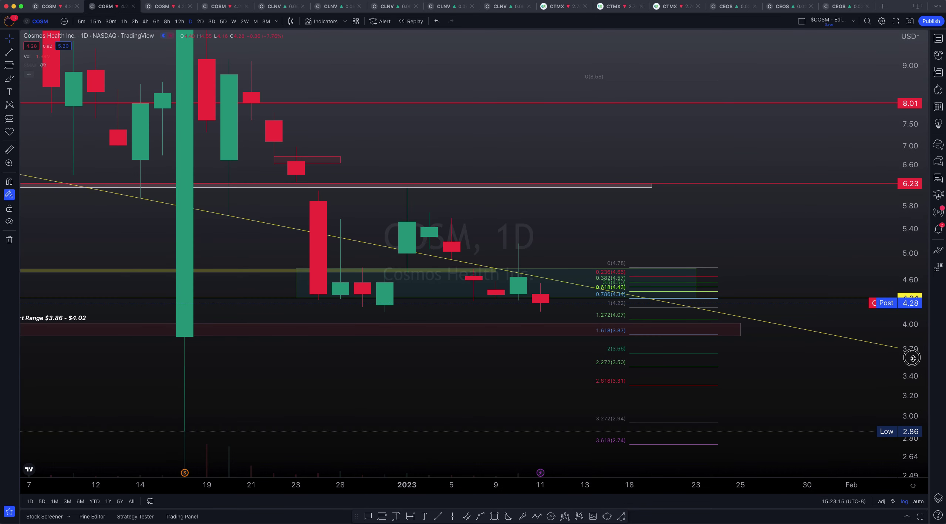
drag(912, 358, 918, 415)
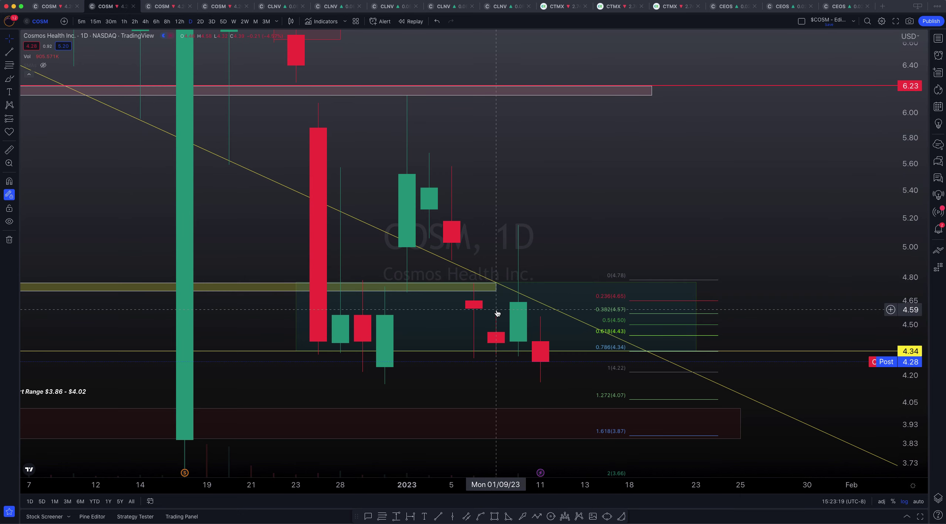
Compress the daily price scale beyond roughly 3.17–7.40 for more Fibonacci levels, then open the 30-minute COSM chart
scroll(539, 335, down, 5)
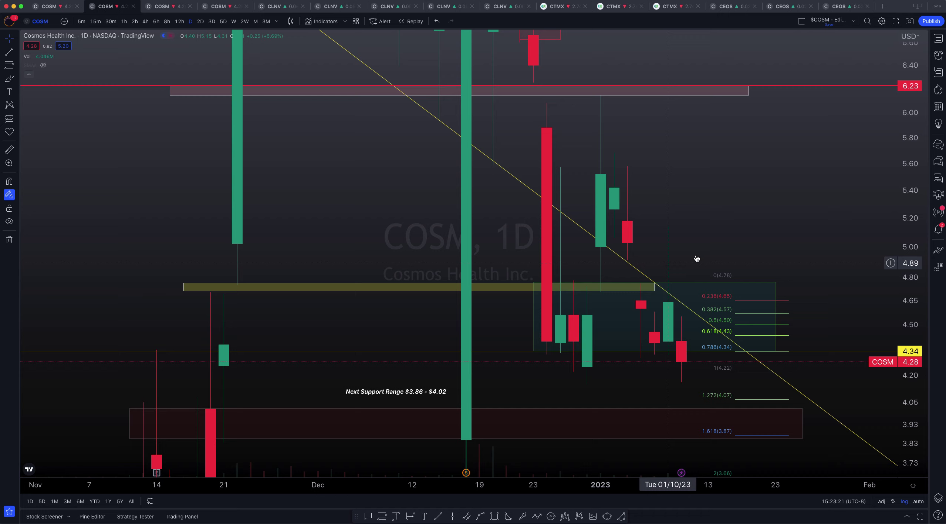
drag(909, 187, 884, 348)
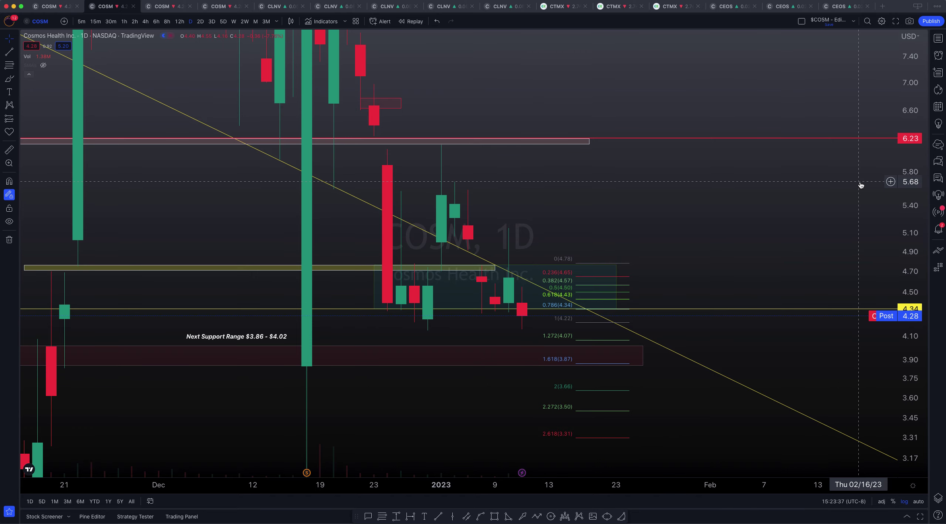
drag(908, 184, 902, 270)
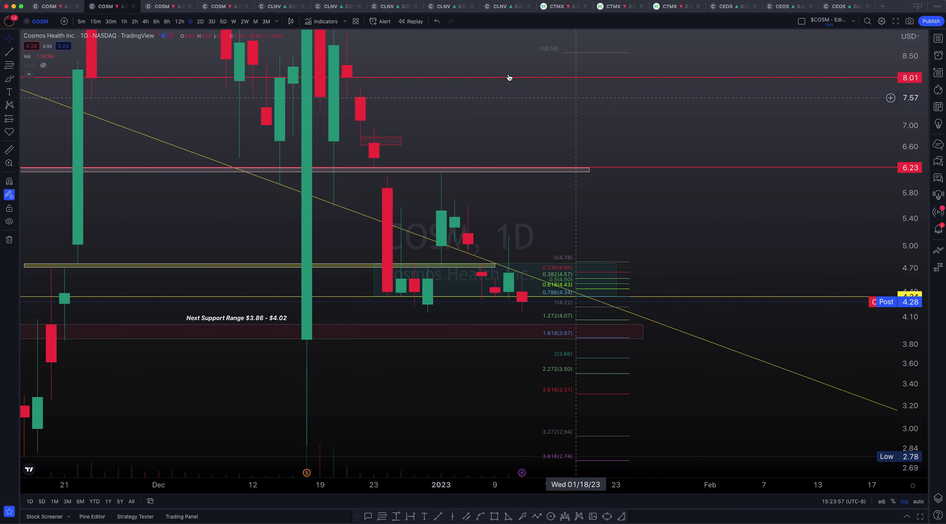
click(162, 4)
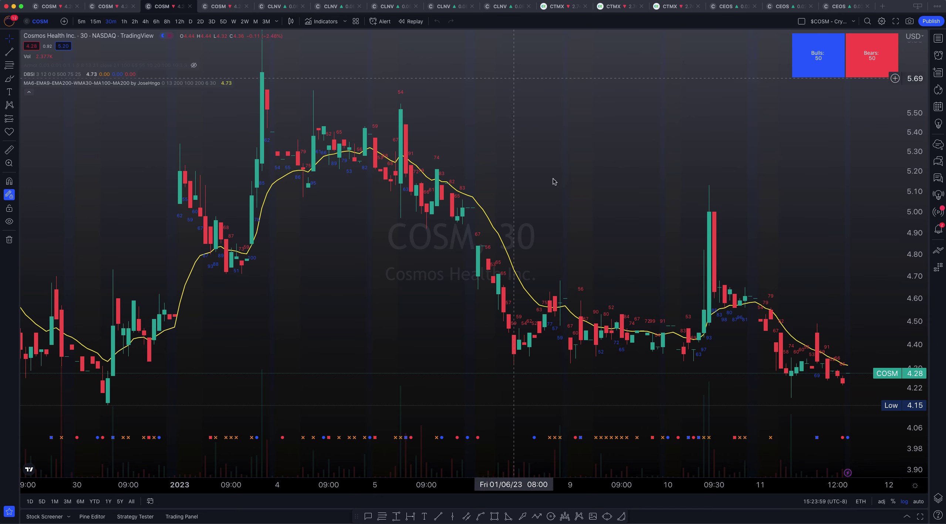
Open the four-pane ARC-RSI layout and zoom the top 30-minute pane onto its latest bars
click(227, 6)
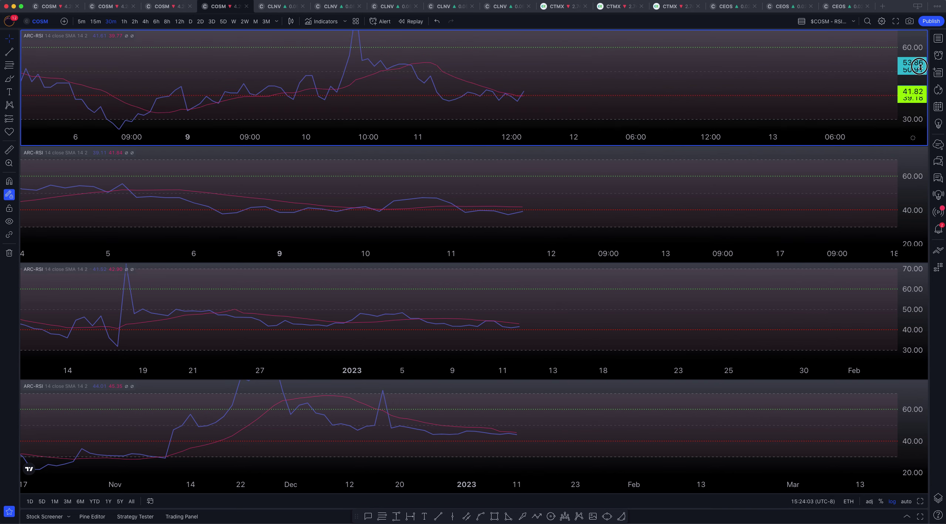
scroll(399, 99, up, 3)
scroll(554, 91, left, 3)
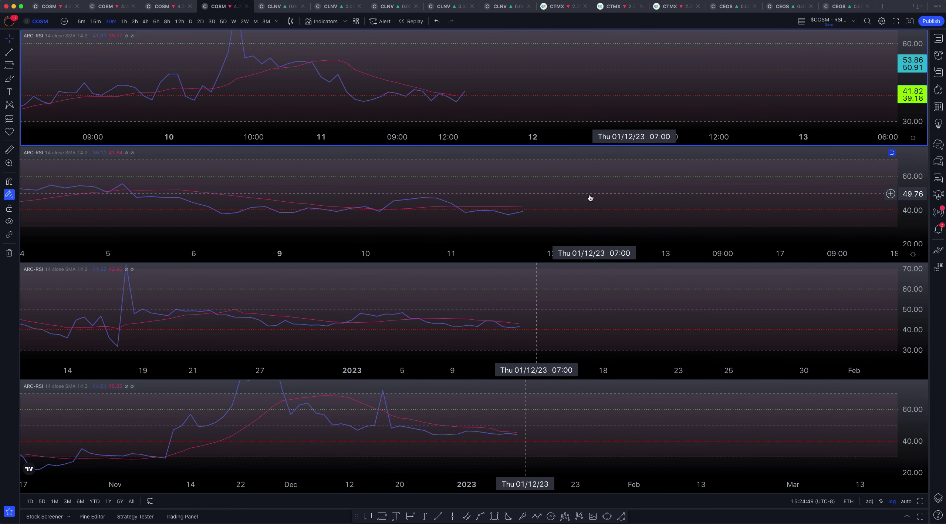
Auto-fit and pan the second 2-hour RSI pane to about 35–55, then stretch the third pane's scale
click(337, 170)
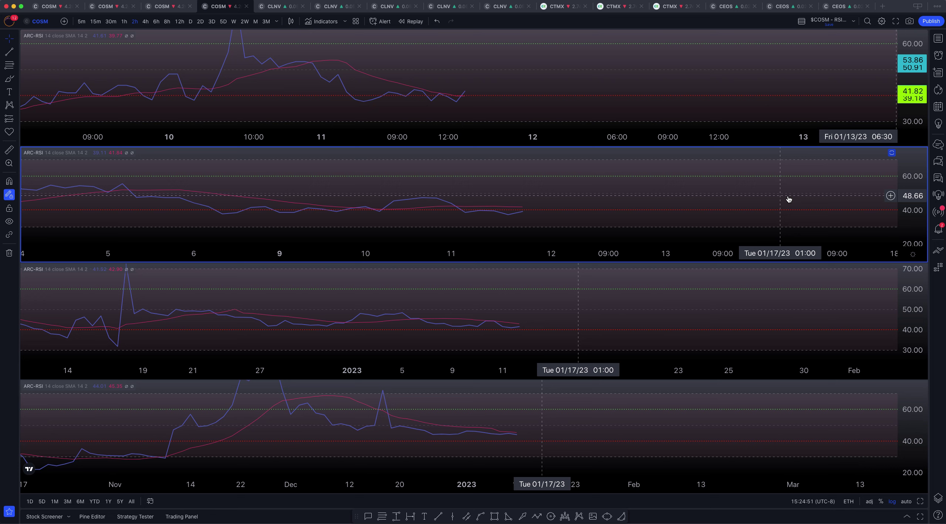
double_click(923, 144)
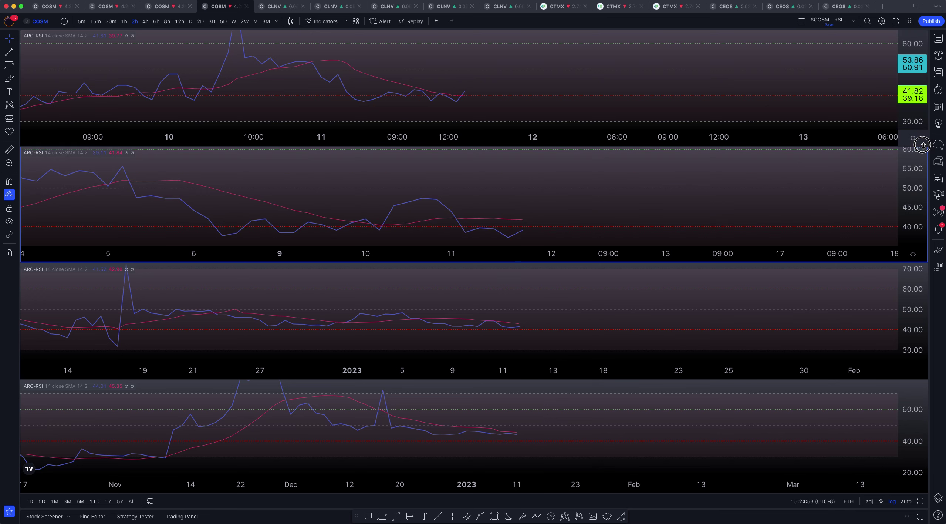
drag(556, 199, 519, 196)
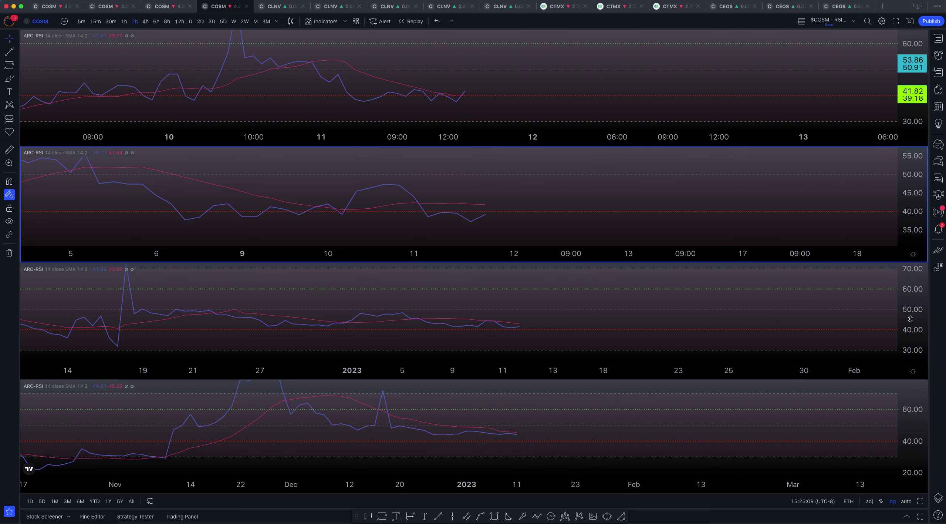
drag(910, 318, 913, 267)
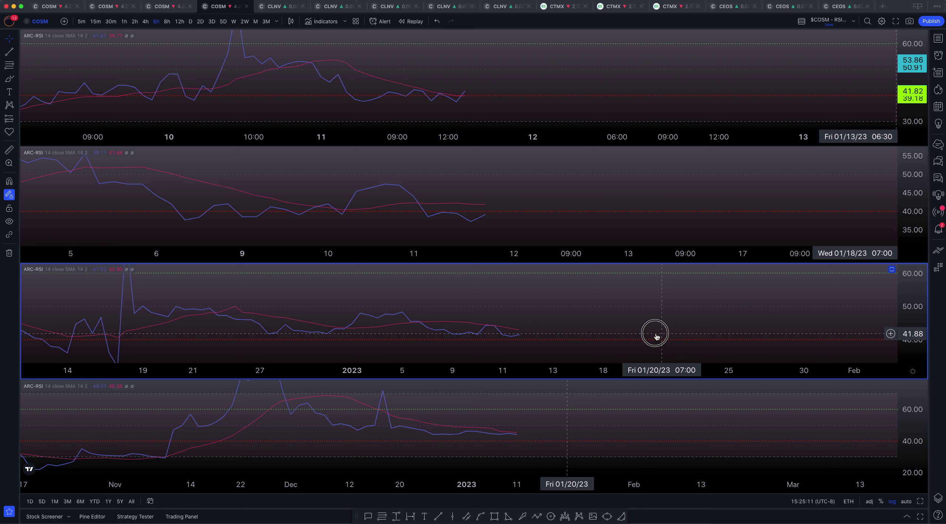
Pan the third 6-hour RSI pane to frame its December–January readings around 30–50
drag(571, 319, 500, 291)
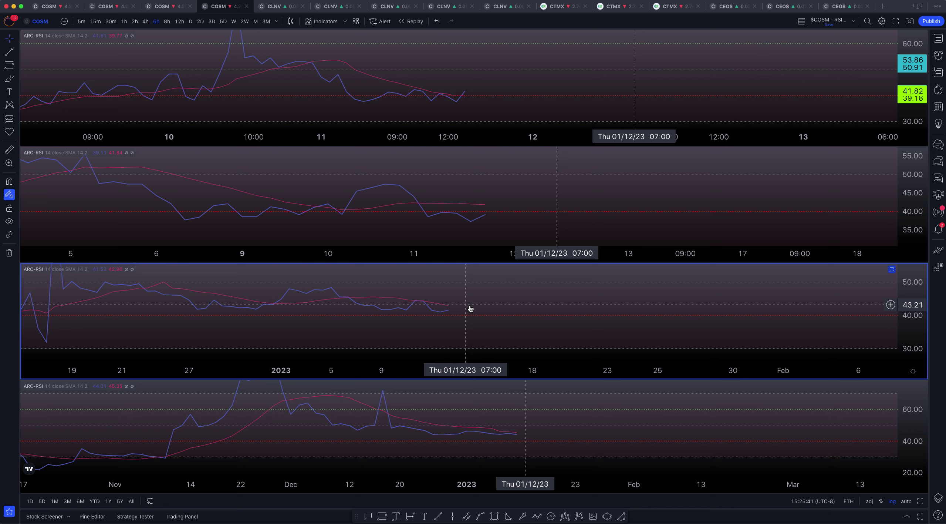
Rescale and pan the bottom RSI pane, then switch it from daily to 2D and then 3D
drag(903, 455, 897, 416)
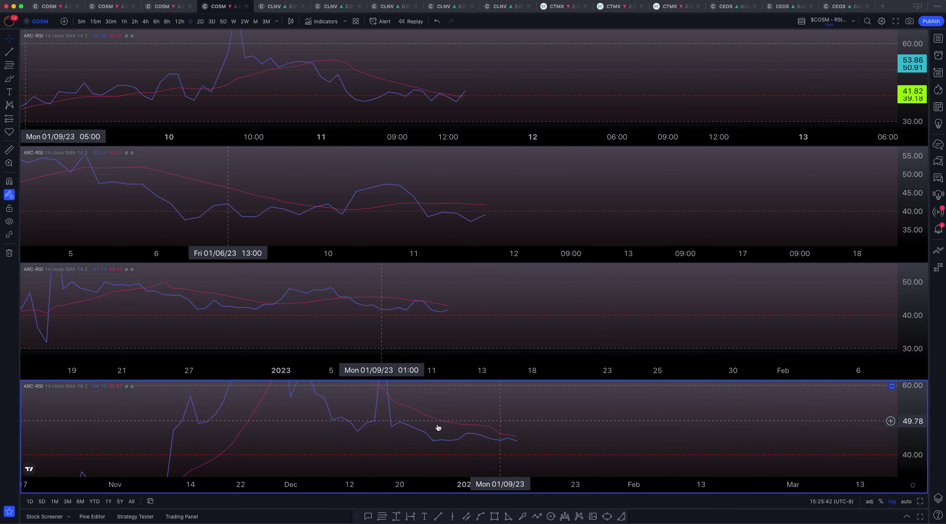
drag(521, 418, 578, 415)
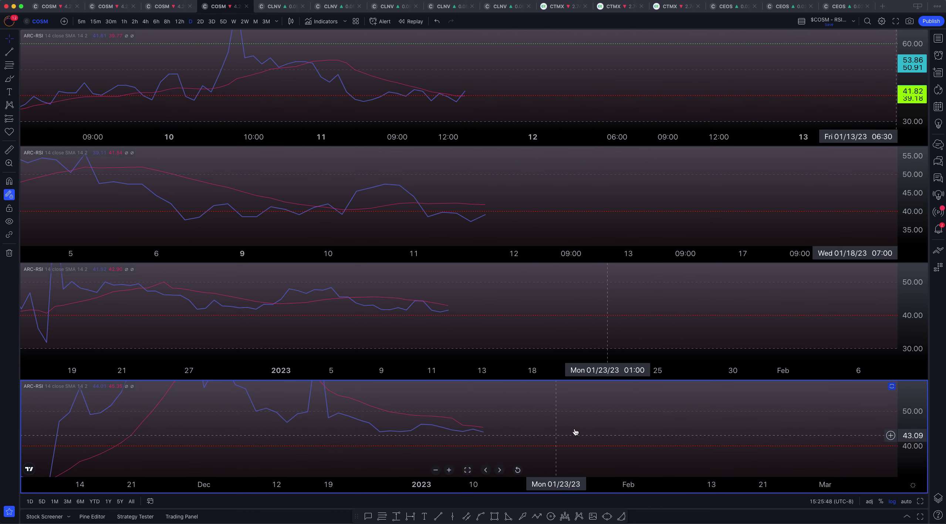
click(200, 21)
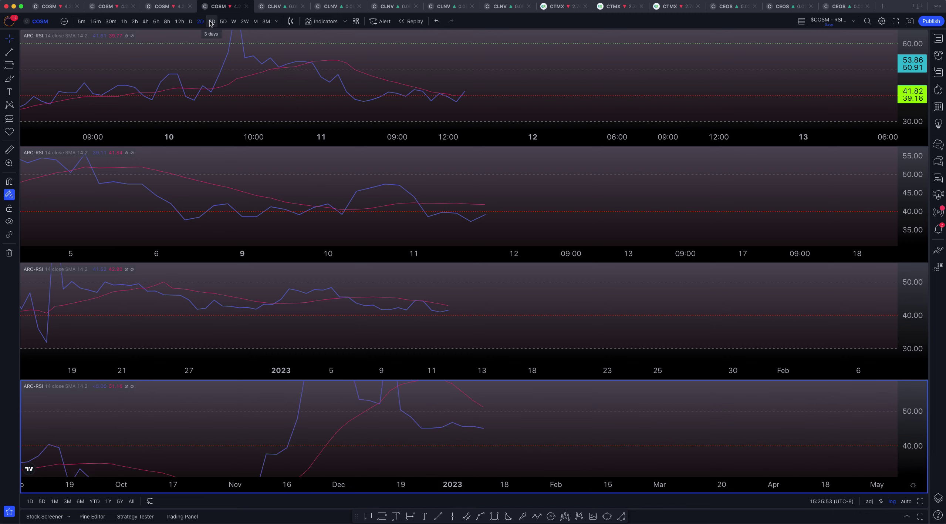
scroll(458, 417, right, 2)
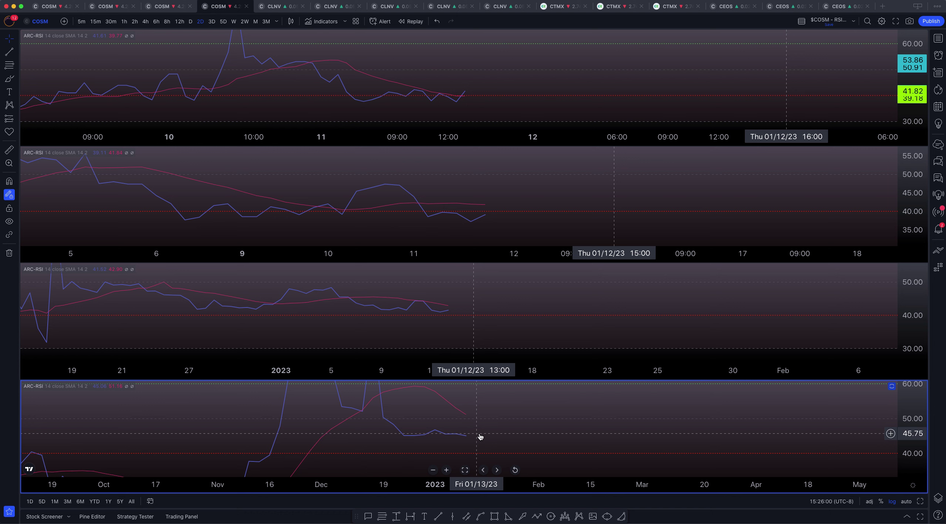
click(212, 21)
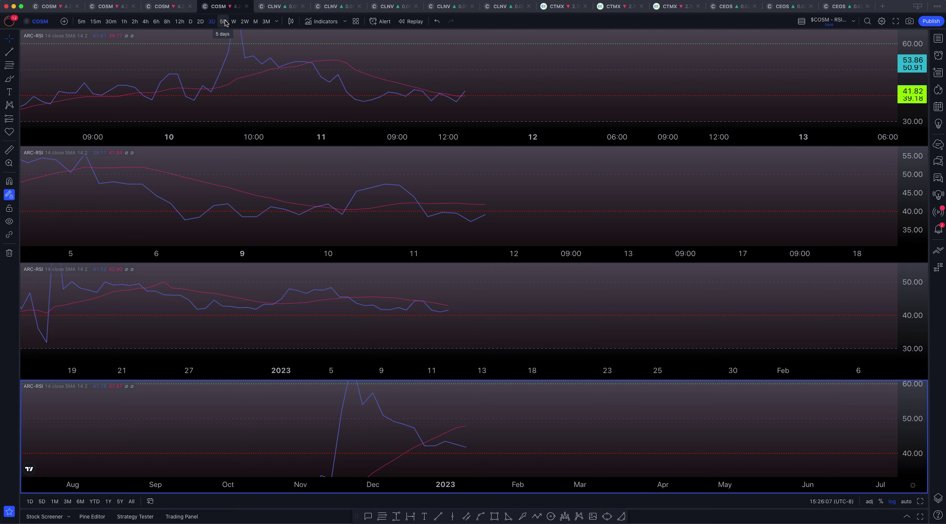
Return the bottom pane to daily and rescale it and the second pane to about 30–70
click(192, 21)
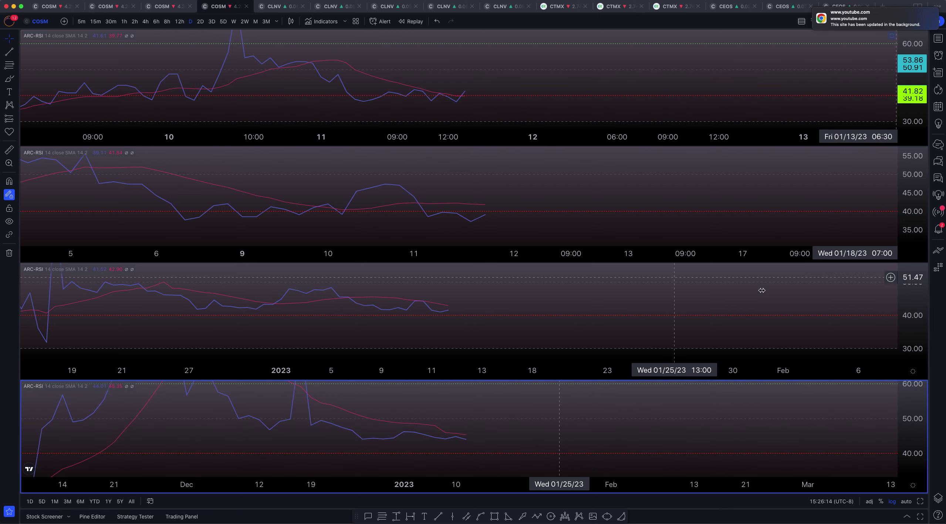
mouse_move(908, 423)
mouse_down()
mouse_move(906, 456)
mouse_move(906, 436)
mouse_up()
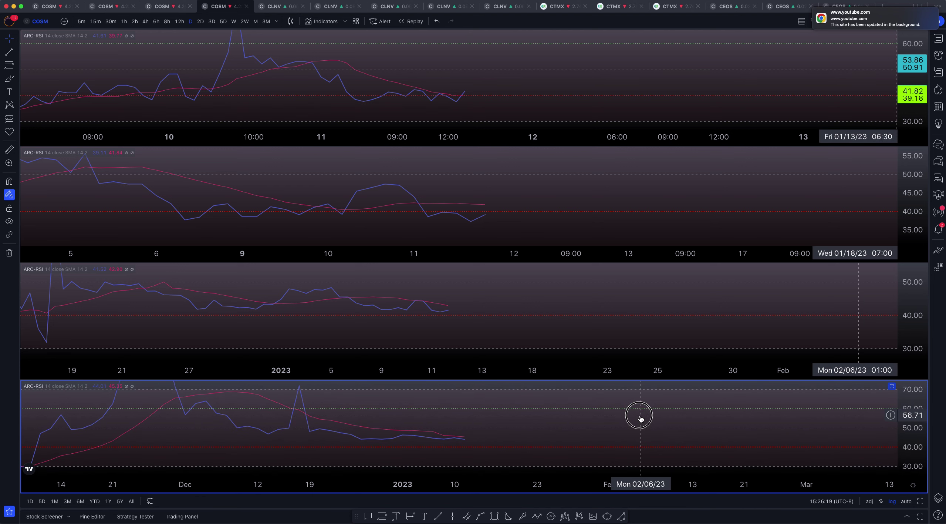
click(589, 188)
drag(709, 207, 655, 194)
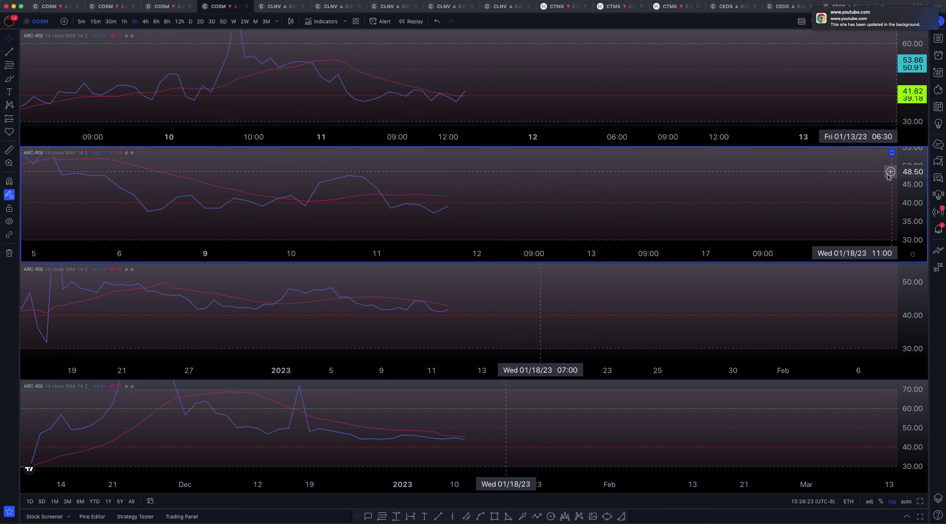
drag(904, 181, 909, 217)
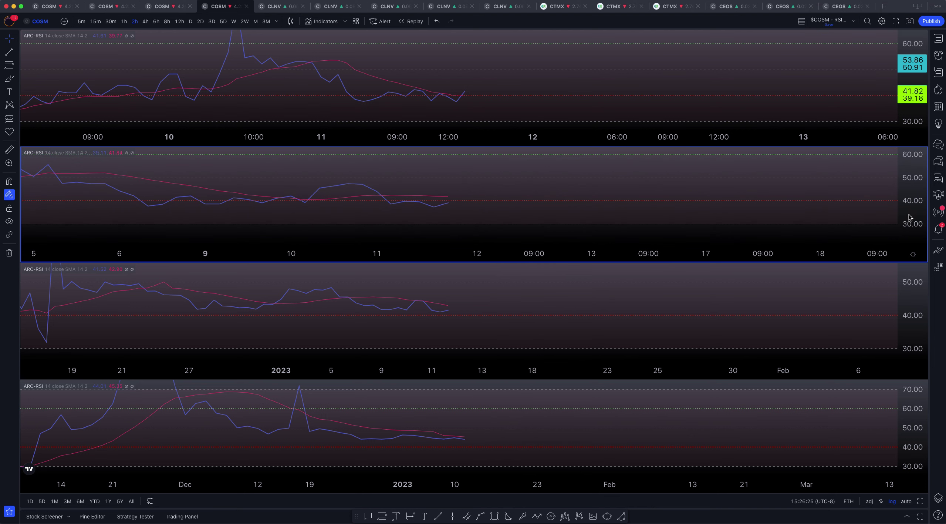
mouse_move(711, 175)
mouse_down()
mouse_move(697, 198)
mouse_move(707, 187)
mouse_up()
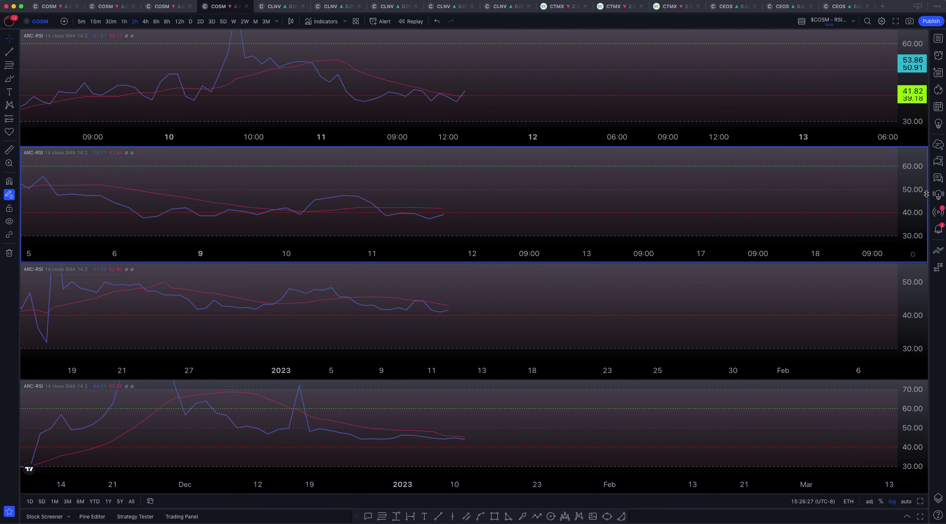
drag(926, 194, 926, 207)
drag(666, 184, 666, 192)
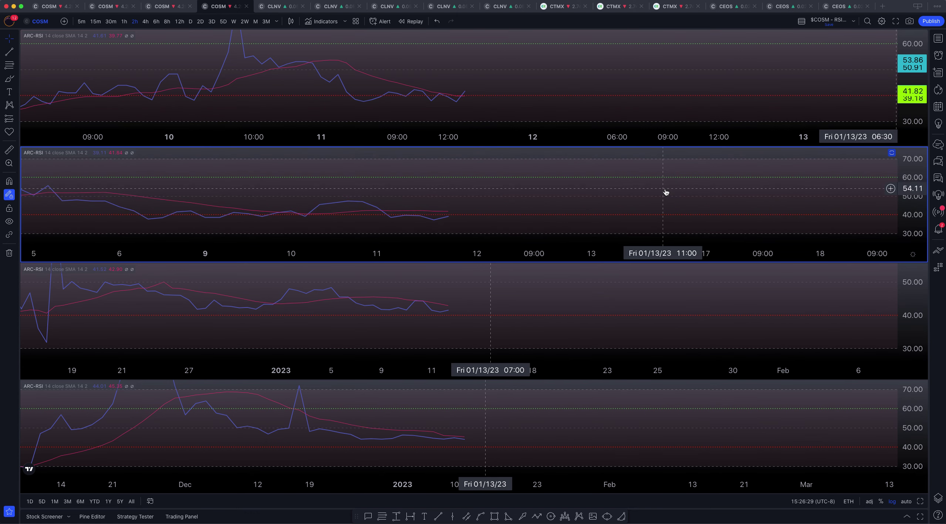
Compress the top 30-minute RSI scale to reach 70 and pan it slightly left
drag(906, 84, 906, 90)
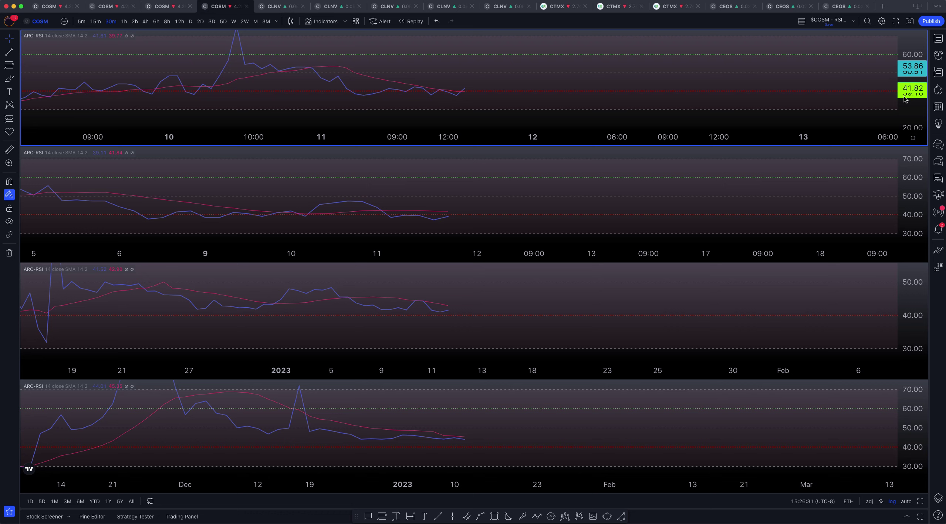
drag(585, 63, 567, 73)
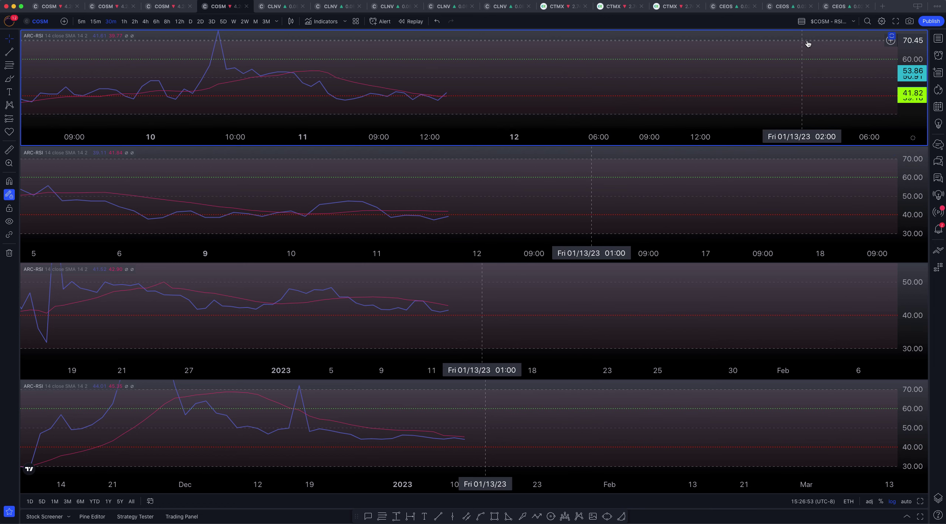
click(738, 7)
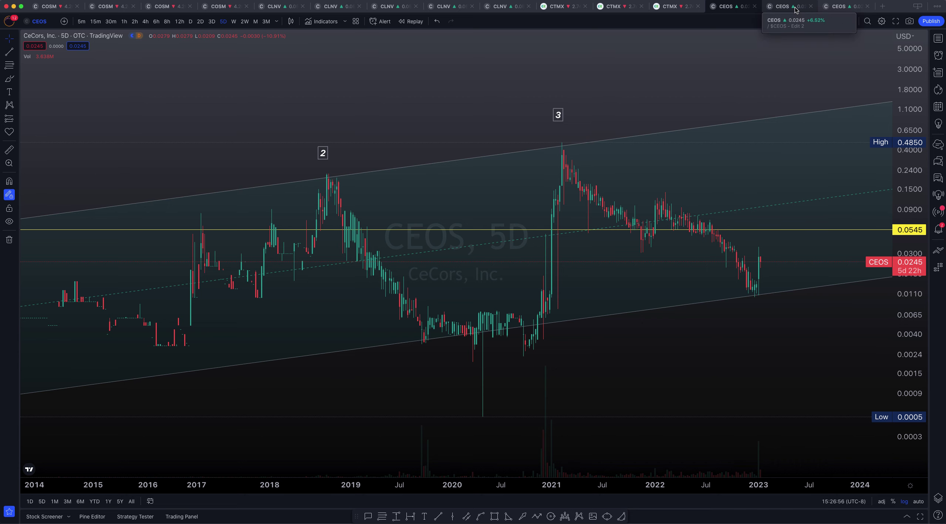
click(170, 6)
click(231, 2)
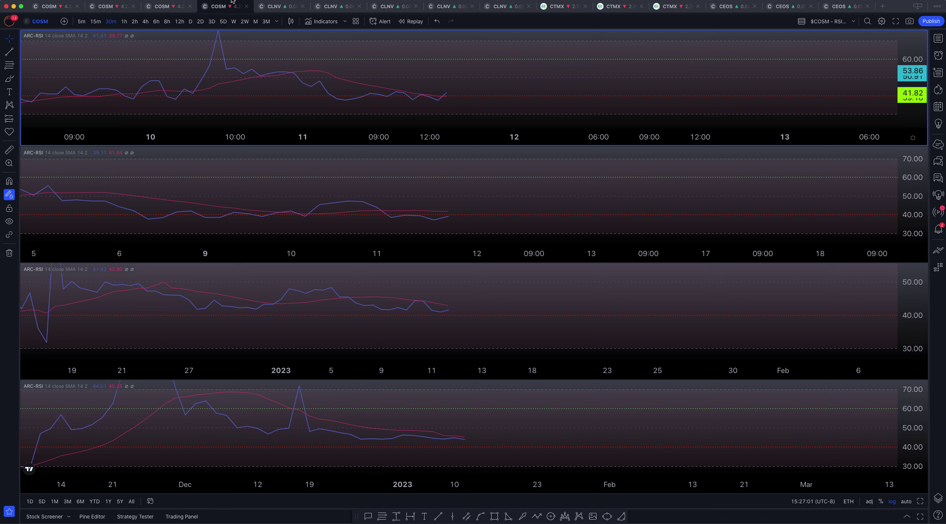